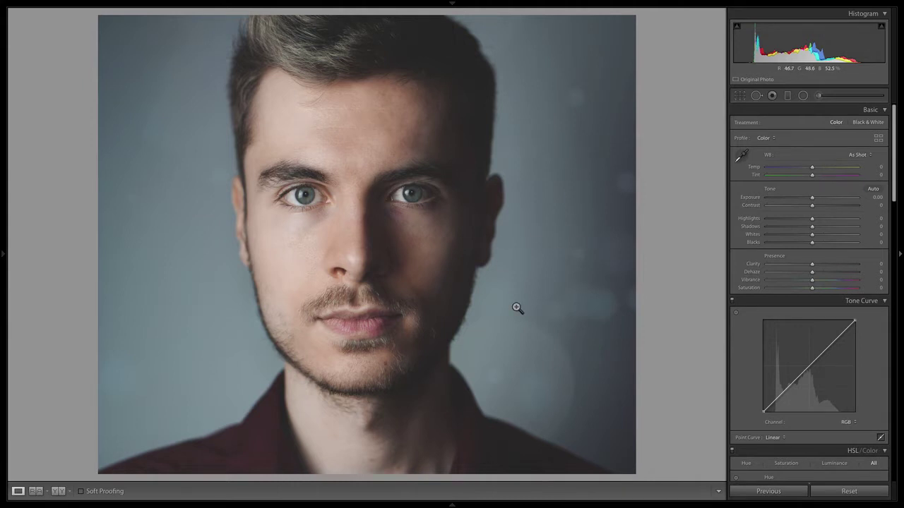
{"action": "left_click", "coordinate": [452, 502]}
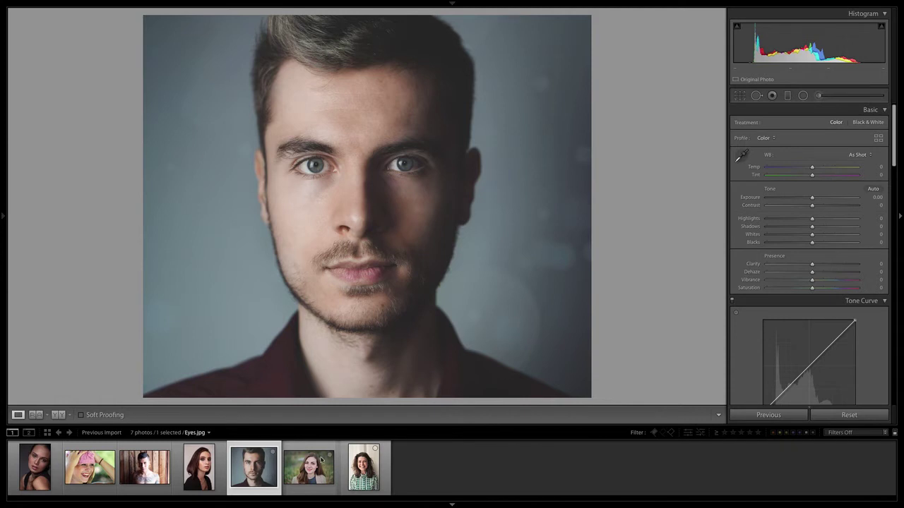
{"action": "left_click", "coordinate": [455, 504]}
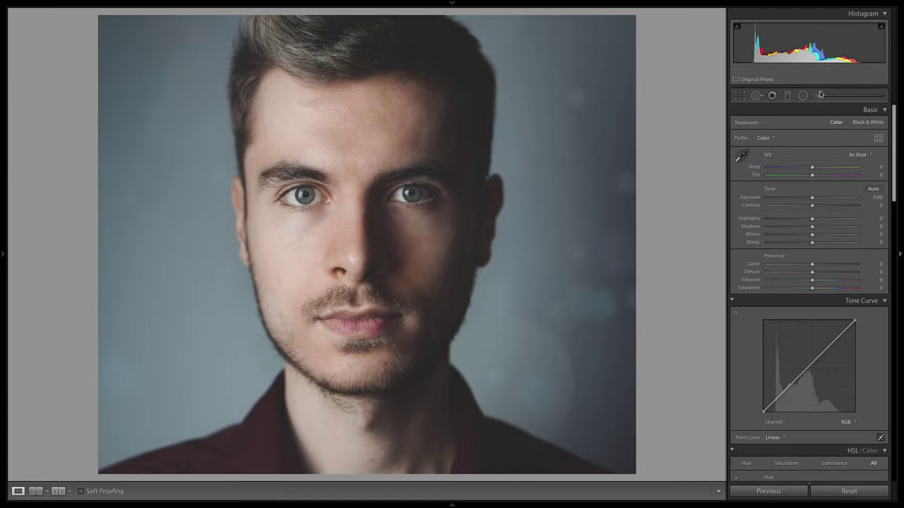
Activate the Adjustment Brush for close-up work on both eyes
{"action": "key", "text": "k"}
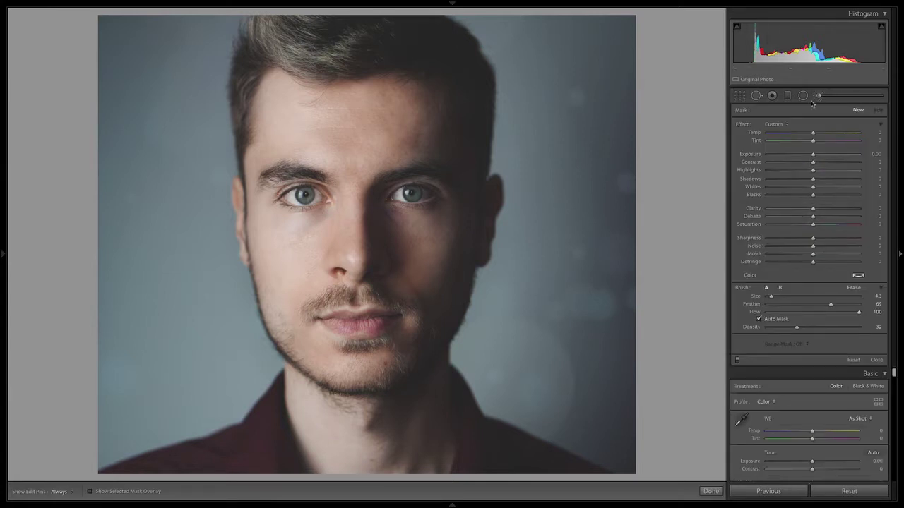
{"action": "left_click", "coordinate": [779, 125]}
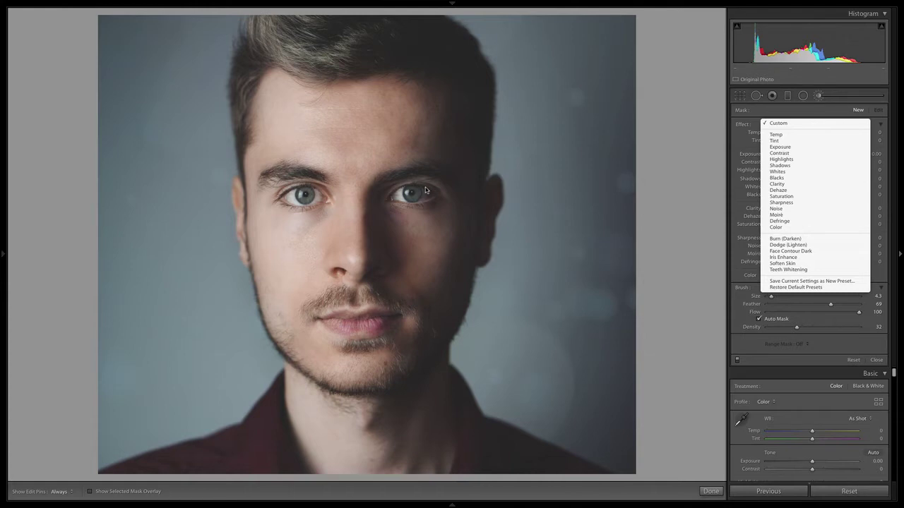
{"action": "left_click", "coordinate": [472, 214]}
{"action": "key", "text": "z"}
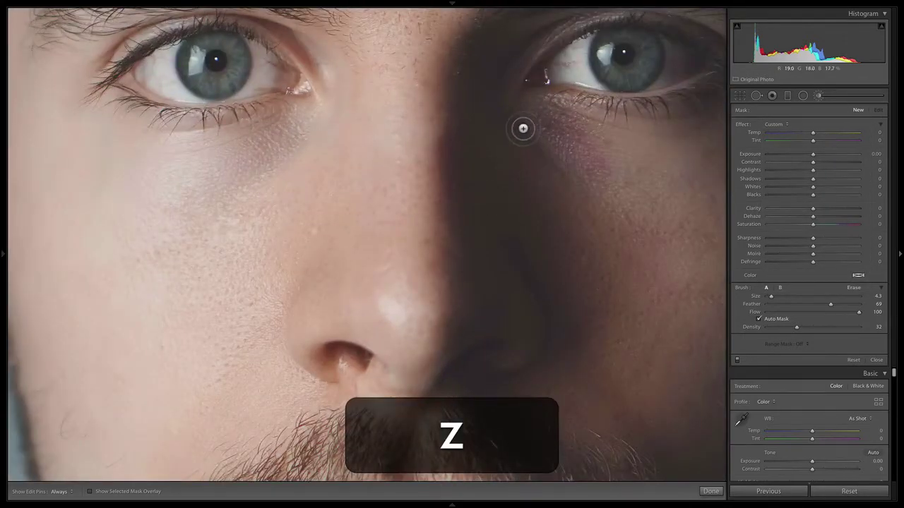
{"action": "key", "text": "space"}
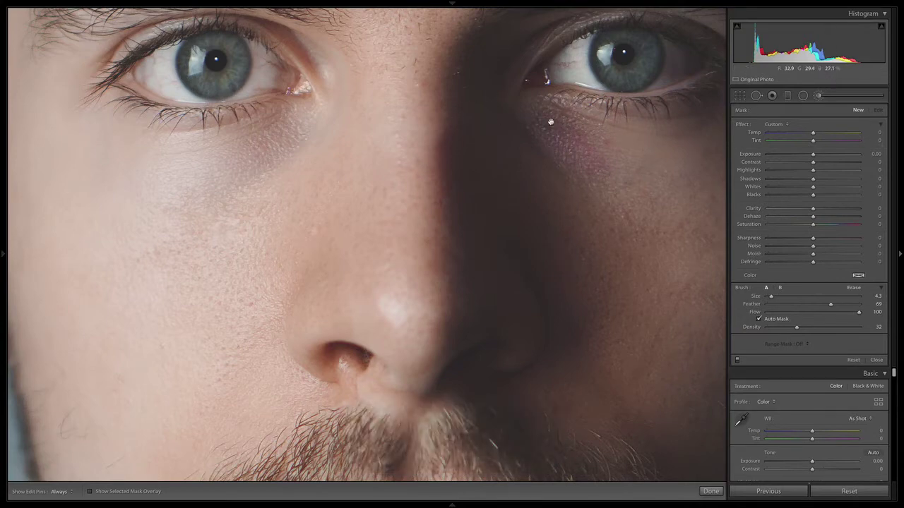
{"action": "left_click_drag", "start_coordinate": [602, 101], "coordinate": [704, 277]}
{"action": "key", "text": "ctrl+minus"}
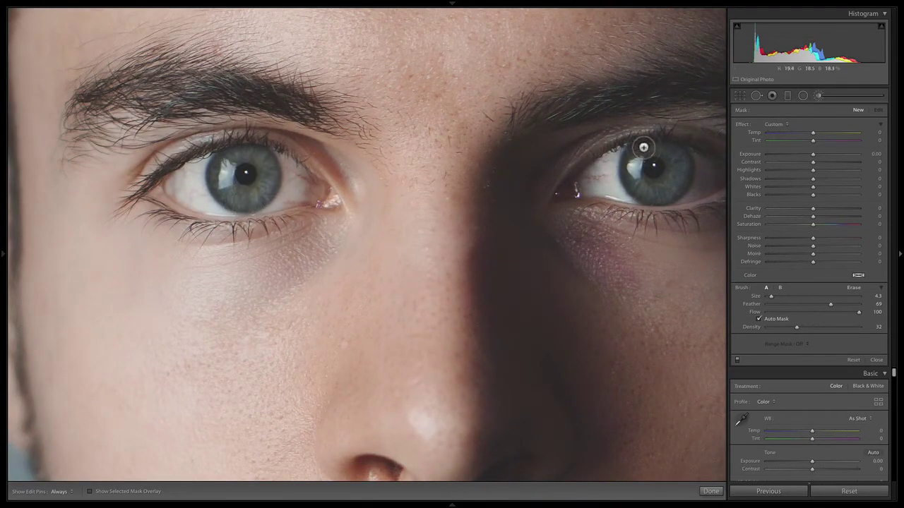
{"action": "key", "text": "space"}
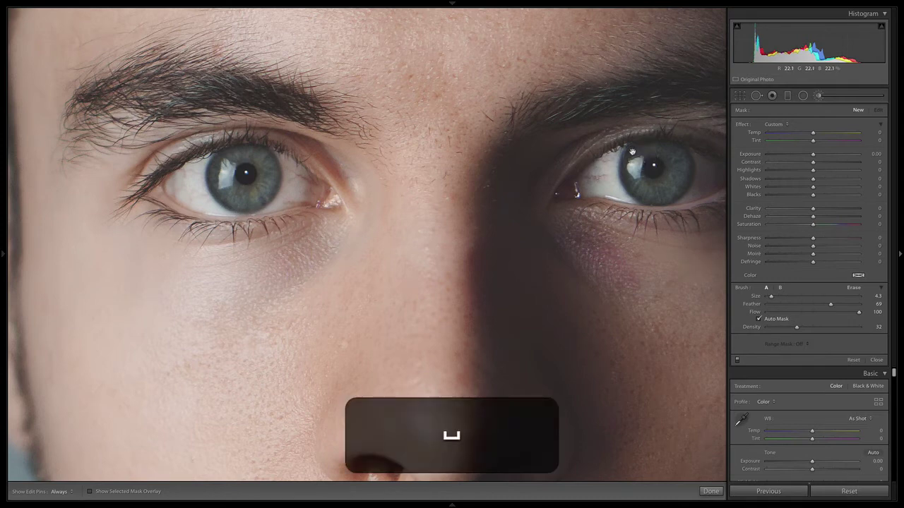
{"action": "left_click_drag", "start_coordinate": [639, 159], "coordinate": [560, 204]}
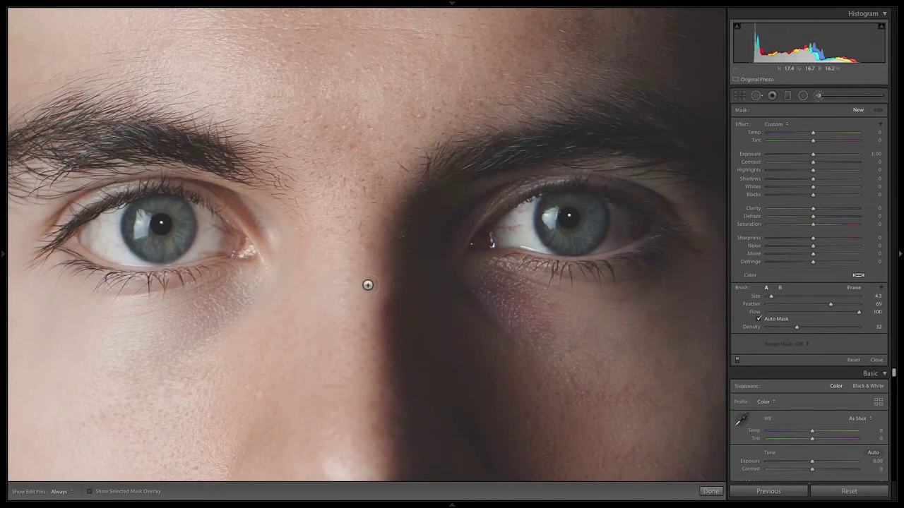
Turn on the selected mask overlay and load the Iris Enhance preset for the brush
{"action": "left_click", "coordinate": [89, 492]}
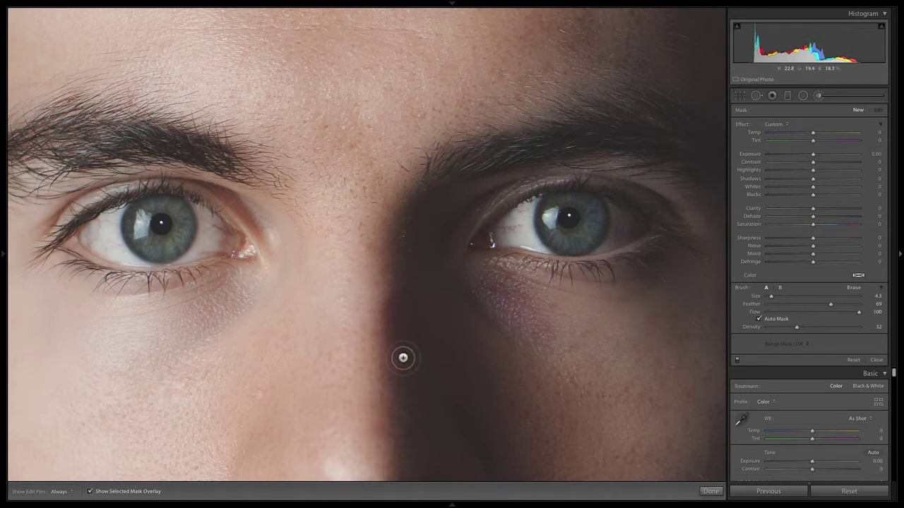
{"action": "key", "text": "o"}
{"action": "key", "text": "o"}
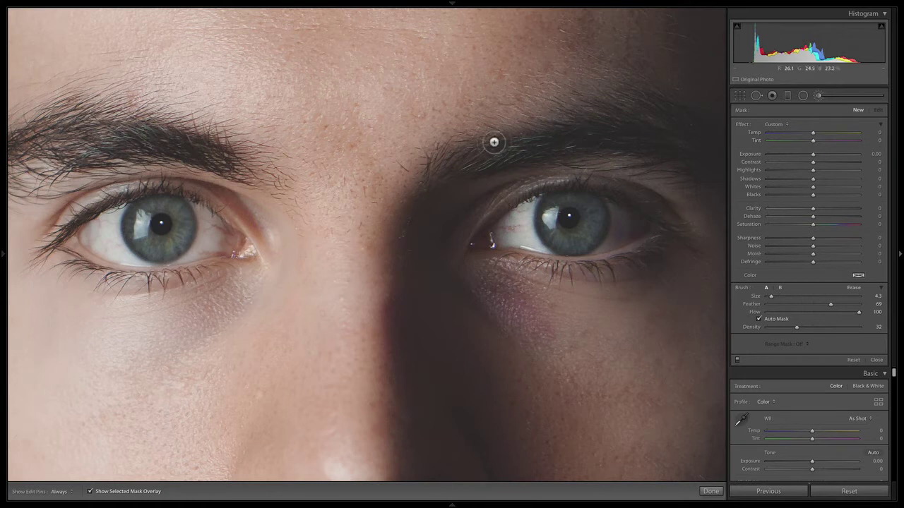
{"action": "left_click", "coordinate": [776, 126]}
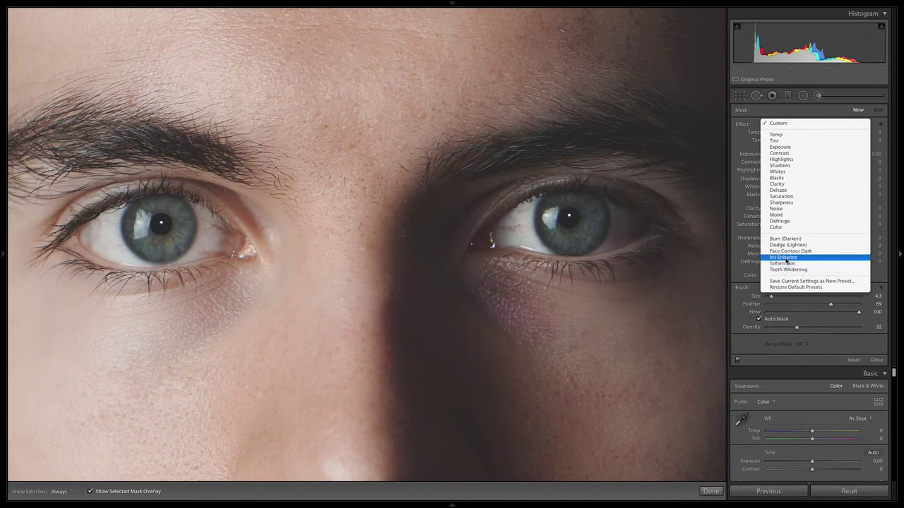
{"action": "left_click", "coordinate": [674, 68]}
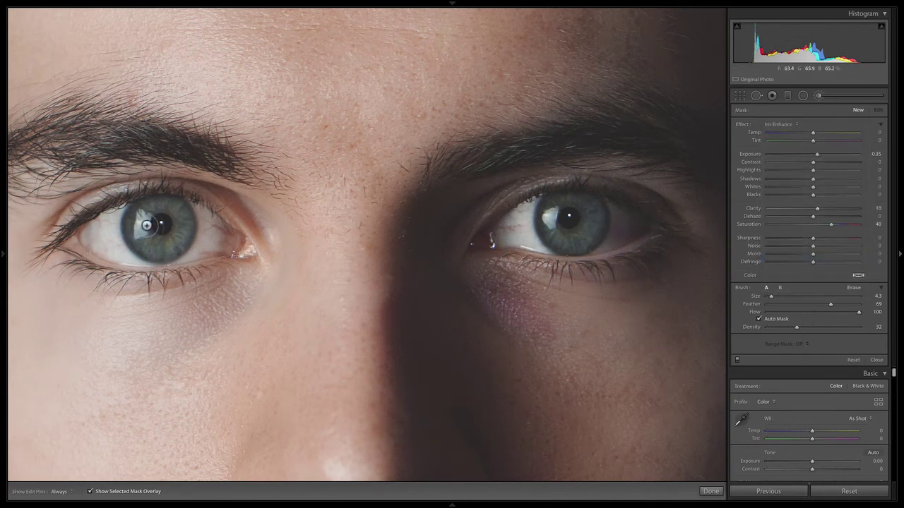
Paint the brush mask over the irises of both eyes, leaving out the pupils, and hide the mask overlay
{"action": "key", "text": "h"}
{"action": "mouse_move", "coordinate": [140, 217]}
{"action": "left_mouse_down"}
{"action": "mouse_move", "coordinate": [150, 252]}
{"action": "mouse_move", "coordinate": [178, 252]}
{"action": "mouse_move", "coordinate": [190, 228]}
{"action": "mouse_move", "coordinate": [182, 216]}
{"action": "mouse_move", "coordinate": [162, 214]}
{"action": "mouse_move", "coordinate": [145, 240]}
{"action": "mouse_move", "coordinate": [170, 249]}
{"action": "mouse_move", "coordinate": [190, 223]}
{"action": "mouse_move", "coordinate": [191, 243]}
{"action": "mouse_move", "coordinate": [170, 256]}
{"action": "mouse_move", "coordinate": [194, 230]}
{"action": "mouse_move", "coordinate": [179, 256]}
{"action": "mouse_move", "coordinate": [147, 250]}
{"action": "mouse_move", "coordinate": [139, 228]}
{"action": "mouse_move", "coordinate": [146, 218]}
{"action": "mouse_move", "coordinate": [140, 238]}
{"action": "mouse_move", "coordinate": [169, 249]}
{"action": "mouse_move", "coordinate": [185, 233]}
{"action": "mouse_move", "coordinate": [184, 217]}
{"action": "mouse_move", "coordinate": [152, 214]}
{"action": "mouse_move", "coordinate": [149, 250]}
{"action": "mouse_move", "coordinate": [165, 257]}
{"action": "mouse_move", "coordinate": [185, 247]}
{"action": "mouse_move", "coordinate": [187, 214]}
{"action": "mouse_move", "coordinate": [158, 209]}
{"action": "mouse_move", "coordinate": [135, 228]}
{"action": "mouse_move", "coordinate": [156, 261]}
{"action": "mouse_move", "coordinate": [176, 258]}
{"action": "mouse_move", "coordinate": [147, 257]}
{"action": "mouse_move", "coordinate": [144, 219]}
{"action": "mouse_move", "coordinate": [135, 245]}
{"action": "mouse_move", "coordinate": [133, 224]}
{"action": "mouse_move", "coordinate": [143, 214]}
{"action": "mouse_move", "coordinate": [134, 240]}
{"action": "mouse_move", "coordinate": [170, 256]}
{"action": "mouse_move", "coordinate": [191, 246]}
{"action": "mouse_move", "coordinate": [195, 228]}
{"action": "mouse_move", "coordinate": [169, 211]}
{"action": "left_mouse_up"}
{"action": "left_click", "coordinate": [549, 205]}
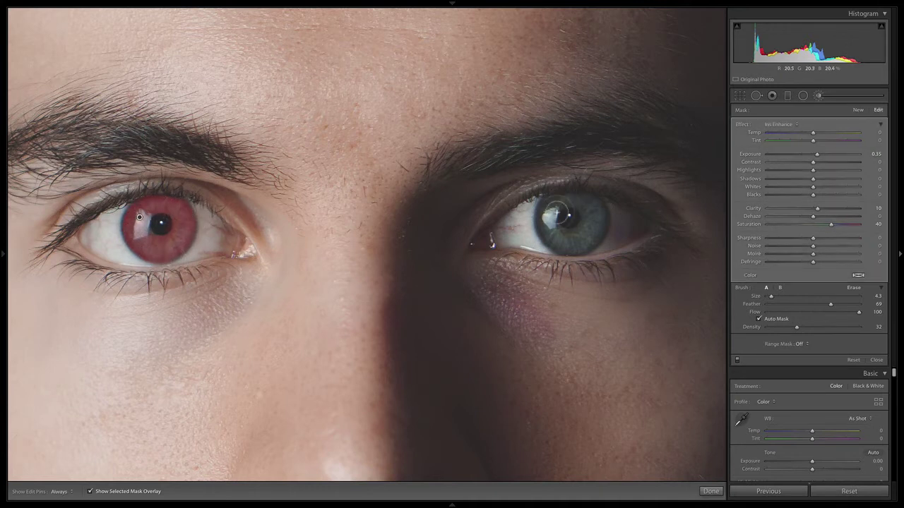
{"action": "mouse_move", "coordinate": [555, 231]}
{"action": "left_mouse_down"}
{"action": "mouse_move", "coordinate": [573, 250]}
{"action": "mouse_move", "coordinate": [598, 223]}
{"action": "mouse_move", "coordinate": [601, 235]}
{"action": "mouse_move", "coordinate": [575, 244]}
{"action": "mouse_move", "coordinate": [556, 228]}
{"action": "mouse_move", "coordinate": [564, 210]}
{"action": "mouse_move", "coordinate": [597, 215]}
{"action": "mouse_move", "coordinate": [600, 229]}
{"action": "mouse_move", "coordinate": [576, 244]}
{"action": "mouse_move", "coordinate": [552, 233]}
{"action": "mouse_move", "coordinate": [554, 215]}
{"action": "mouse_move", "coordinate": [555, 232]}
{"action": "mouse_move", "coordinate": [583, 247]}
{"action": "mouse_move", "coordinate": [606, 234]}
{"action": "mouse_move", "coordinate": [606, 216]}
{"action": "mouse_move", "coordinate": [602, 244]}
{"action": "mouse_move", "coordinate": [589, 249]}
{"action": "mouse_move", "coordinate": [567, 248]}
{"action": "mouse_move", "coordinate": [556, 215]}
{"action": "mouse_move", "coordinate": [562, 242]}
{"action": "mouse_move", "coordinate": [602, 237]}
{"action": "mouse_move", "coordinate": [607, 223]}
{"action": "mouse_move", "coordinate": [600, 243]}
{"action": "mouse_move", "coordinate": [576, 249]}
{"action": "mouse_move", "coordinate": [586, 252]}
{"action": "mouse_move", "coordinate": [609, 235]}
{"action": "mouse_move", "coordinate": [604, 214]}
{"action": "mouse_move", "coordinate": [612, 227]}
{"action": "mouse_move", "coordinate": [609, 235]}
{"action": "mouse_move", "coordinate": [602, 213]}
{"action": "mouse_move", "coordinate": [596, 239]}
{"action": "mouse_move", "coordinate": [569, 248]}
{"action": "mouse_move", "coordinate": [553, 216]}
{"action": "mouse_move", "coordinate": [569, 206]}
{"action": "mouse_move", "coordinate": [601, 211]}
{"action": "mouse_move", "coordinate": [608, 225]}
{"action": "mouse_move", "coordinate": [604, 215]}
{"action": "mouse_move", "coordinate": [605, 226]}
{"action": "mouse_move", "coordinate": [535, 234]}
{"action": "mouse_move", "coordinate": [557, 216]}
{"action": "mouse_move", "coordinate": [554, 239]}
{"action": "mouse_move", "coordinate": [585, 251]}
{"action": "mouse_move", "coordinate": [577, 250]}
{"action": "mouse_move", "coordinate": [558, 241]}
{"action": "mouse_move", "coordinate": [554, 215]}
{"action": "left_mouse_up"}
{"action": "key", "text": "h"}
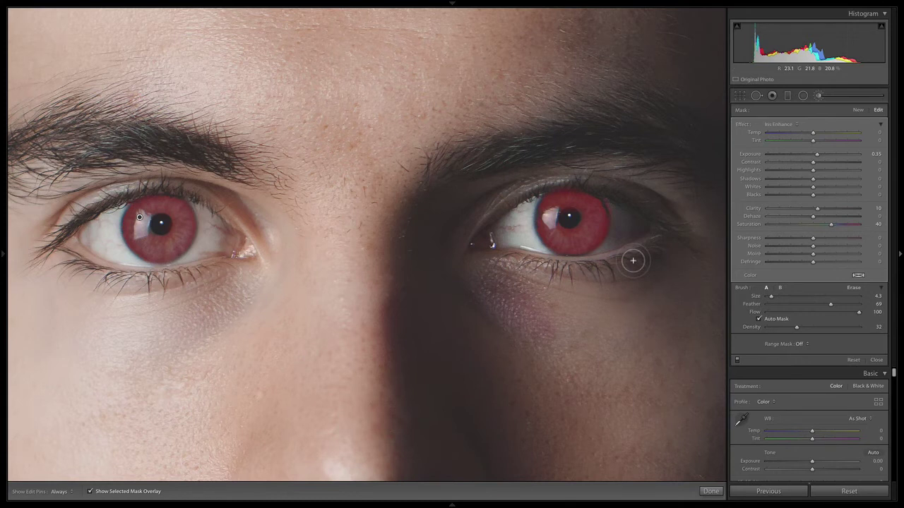
{"action": "key", "text": "o"}
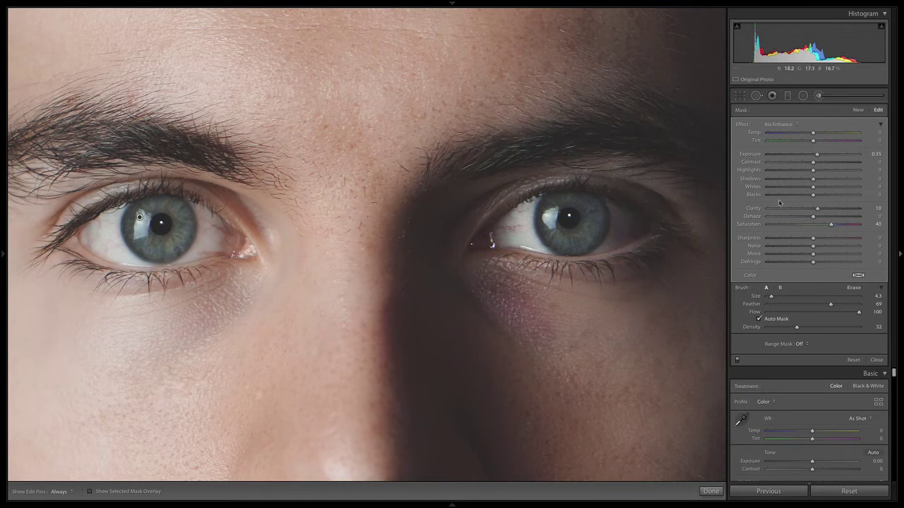
Set the iris mask's Temp to -54, Exposure to 0.53, Clarity to 29 and Saturation to 54
{"action": "mouse_move", "coordinate": [831, 224]}
{"action": "left_mouse_down"}
{"action": "mouse_move", "coordinate": [852, 225]}
{"action": "mouse_move", "coordinate": [824, 212]}
{"action": "left_mouse_up"}
{"action": "mouse_move", "coordinate": [816, 154]}
{"action": "left_mouse_down"}
{"action": "mouse_move", "coordinate": [837, 161]}
{"action": "mouse_move", "coordinate": [821, 158]}
{"action": "left_mouse_up"}
{"action": "mouse_move", "coordinate": [823, 159]}
{"action": "left_mouse_down"}
{"action": "mouse_move", "coordinate": [833, 159]}
{"action": "mouse_move", "coordinate": [820, 158]}
{"action": "left_mouse_up"}
{"action": "key", "text": "z"}
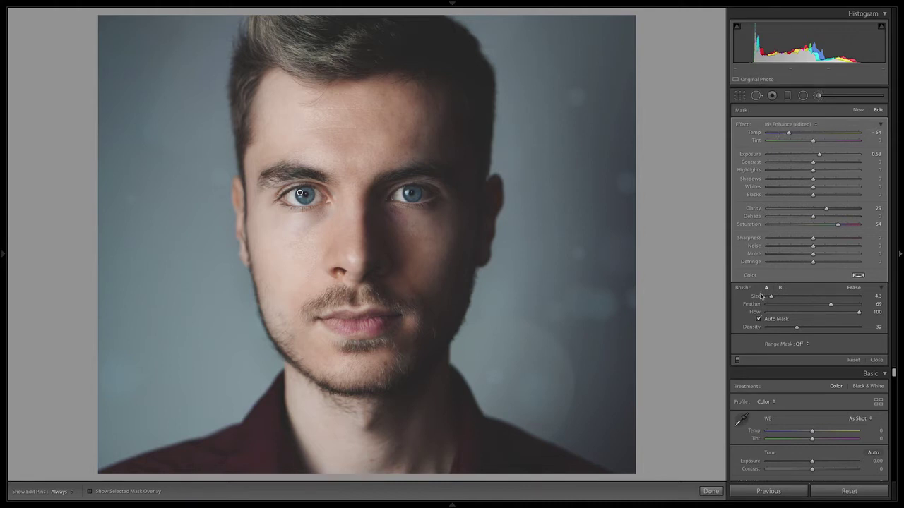
Reset the iris mask's Temp and tint the irises orange with hue 34 and saturation 90%
{"action": "double_click", "coordinate": [788, 135]}
{"action": "left_click", "coordinate": [859, 274]}
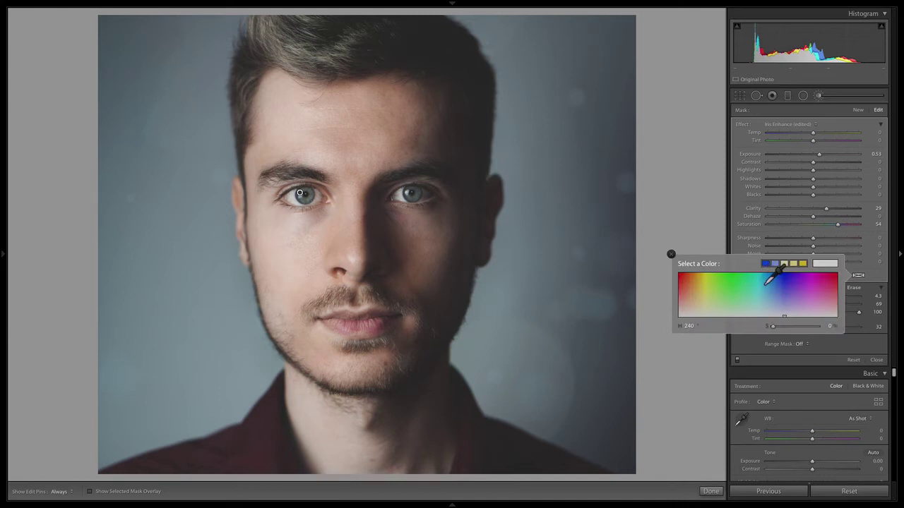
{"action": "left_click", "coordinate": [737, 281]}
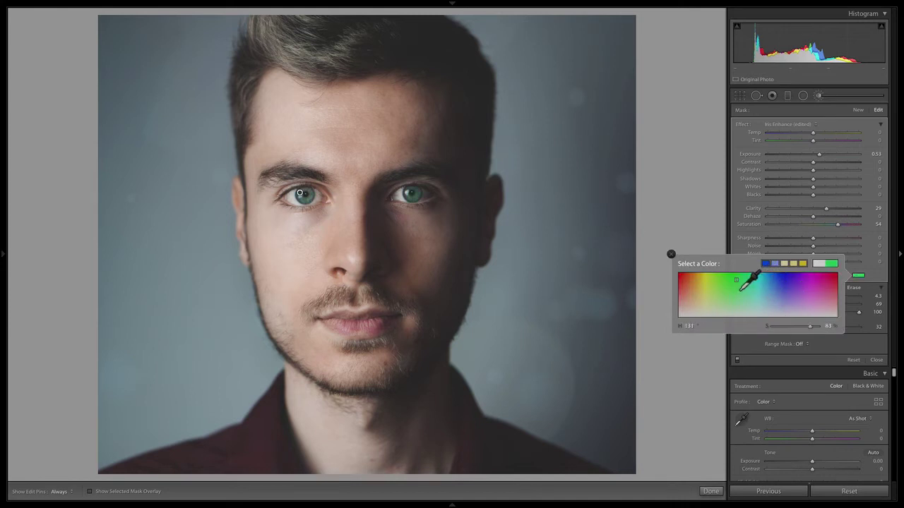
{"action": "left_click_drag", "start_coordinate": [737, 280], "coordinate": [693, 277]}
{"action": "left_click", "coordinate": [671, 255]}
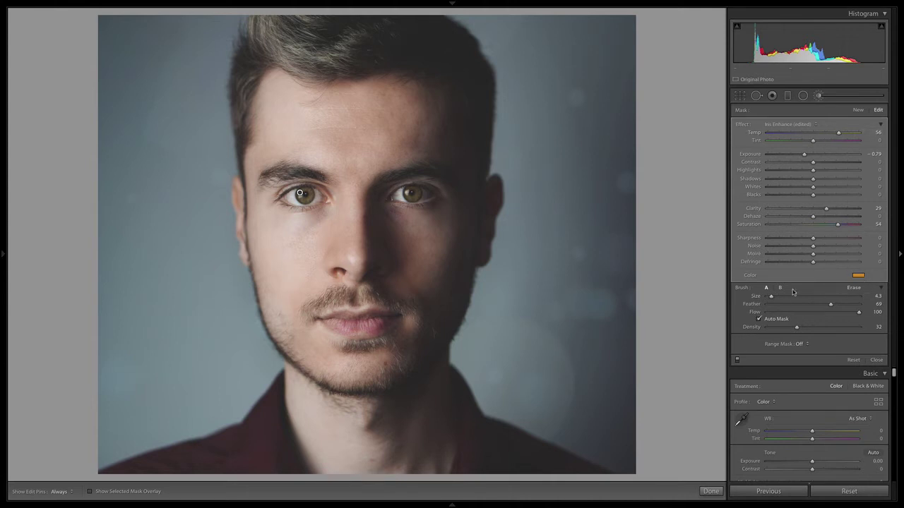
Change the iris mask's color tint to blue with hue 221 and saturation 79%
{"action": "left_click", "coordinate": [859, 276]}
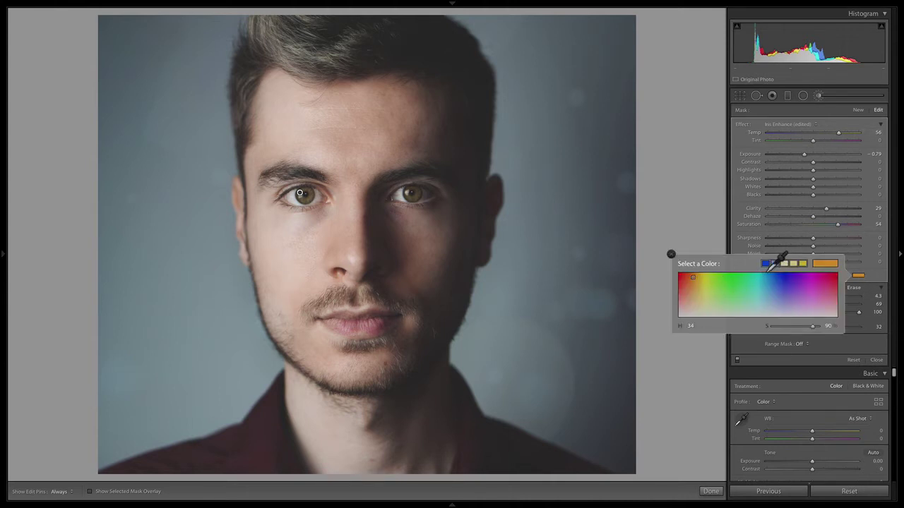
{"action": "left_click", "coordinate": [768, 266]}
{"action": "left_click_drag", "start_coordinate": [773, 271], "coordinate": [780, 291]}
{"action": "left_click", "coordinate": [671, 254]}
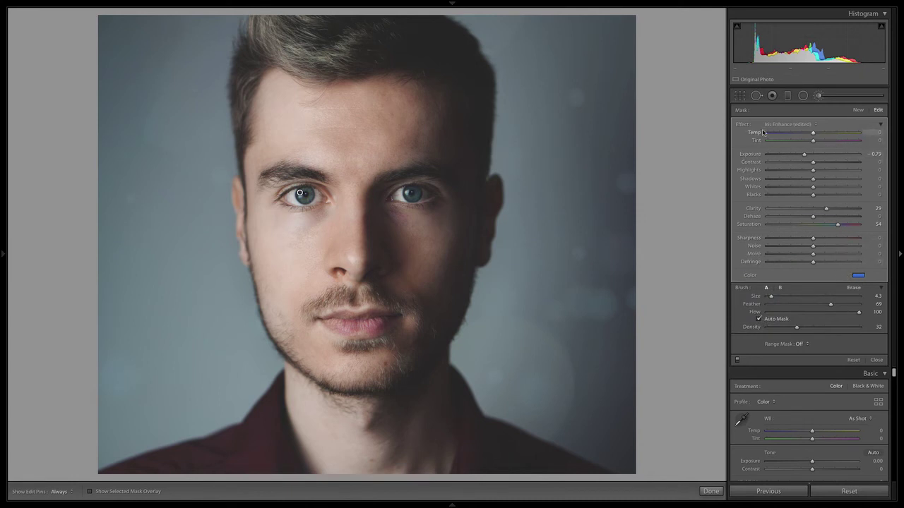
Change the iris mask's color tint to green
{"action": "left_click", "coordinate": [863, 275]}
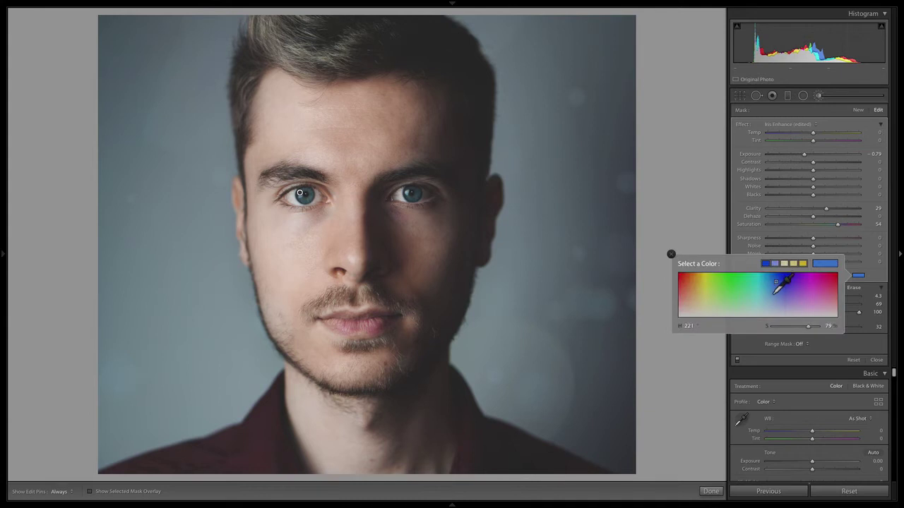
{"action": "mouse_move", "coordinate": [782, 305]}
{"action": "left_mouse_down"}
{"action": "mouse_move", "coordinate": [778, 297]}
{"action": "mouse_move", "coordinate": [814, 304]}
{"action": "mouse_move", "coordinate": [731, 297]}
{"action": "left_mouse_up"}
{"action": "left_click", "coordinate": [671, 254]}
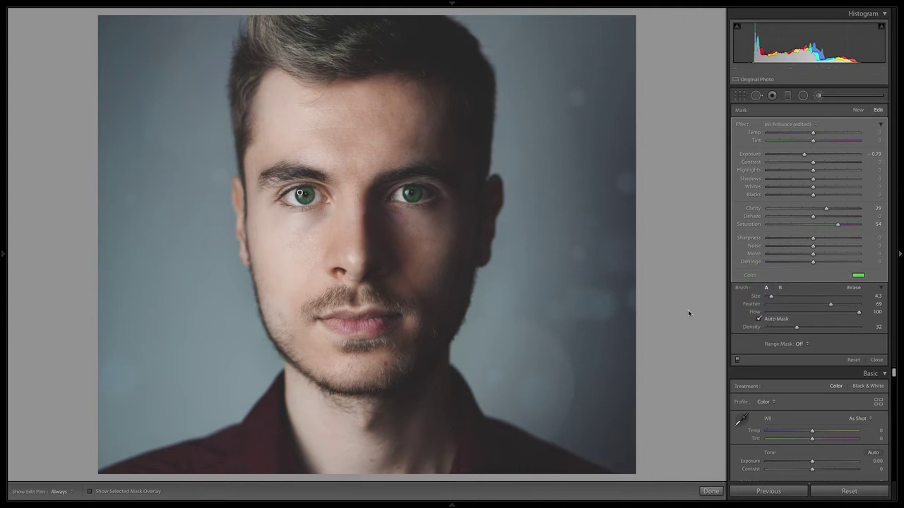
Start a new brush mask and paint it over the whites of both eyes with the mask overlay shown
{"action": "key", "text": "z"}
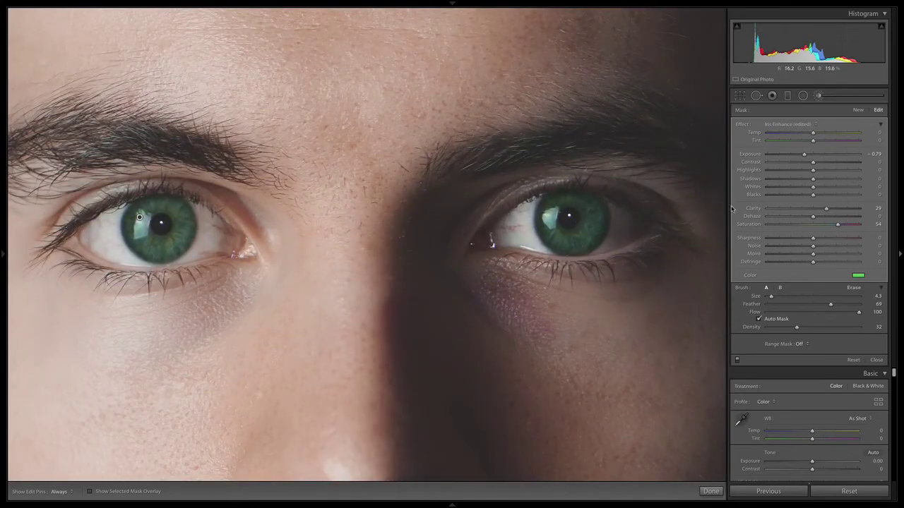
{"action": "left_click", "coordinate": [859, 111]}
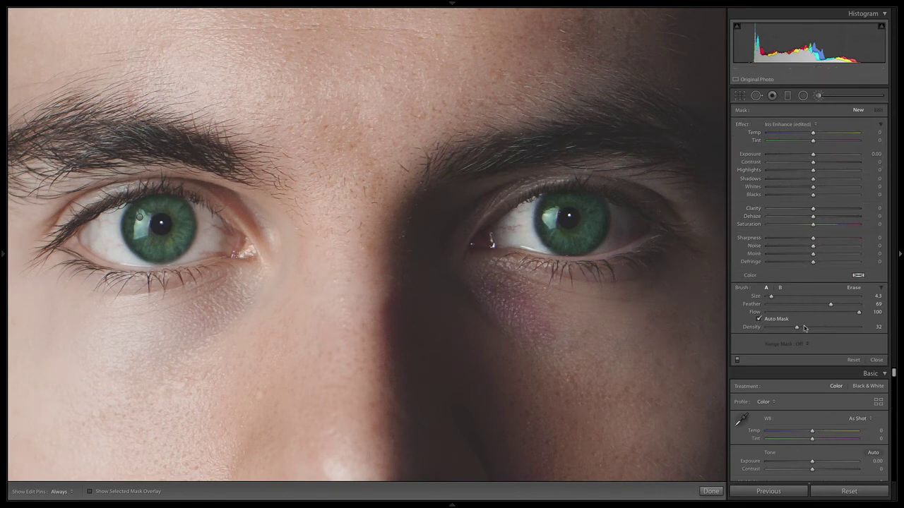
{"action": "key", "text": "o"}
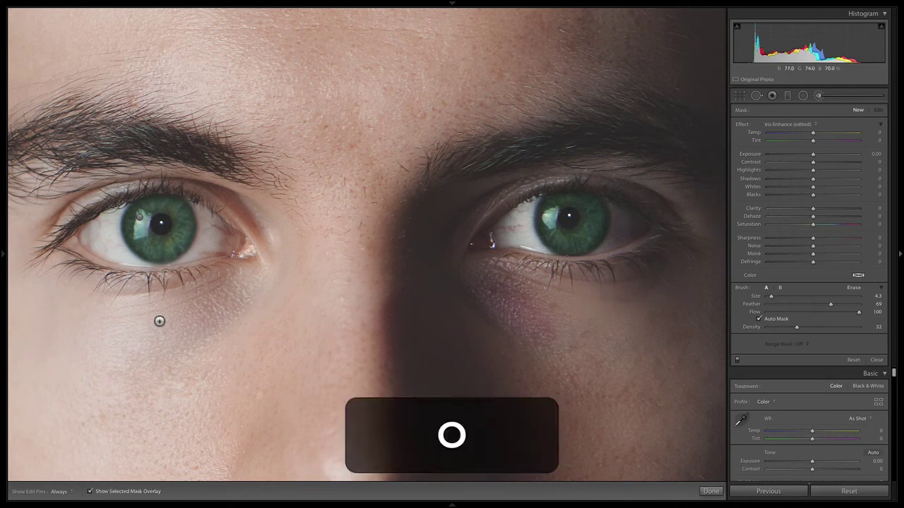
{"action": "key", "text": "h"}
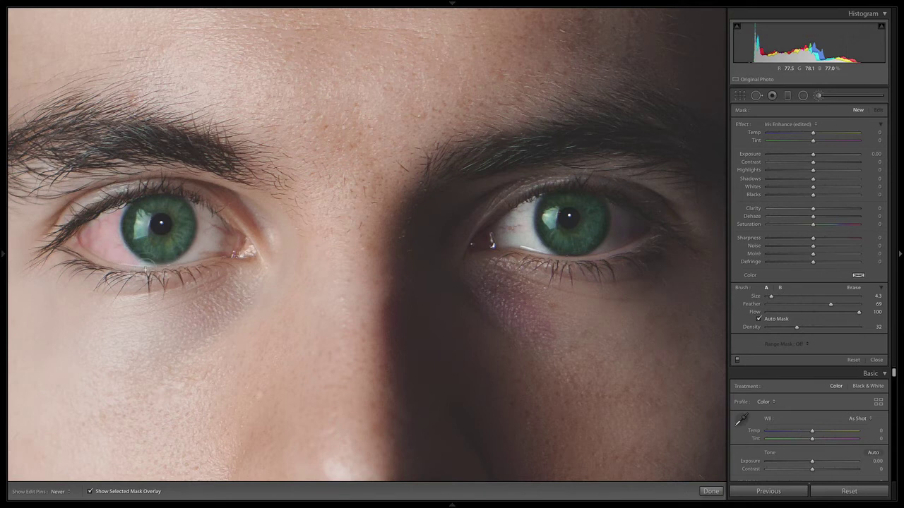
{"action": "mouse_move", "coordinate": [159, 266]}
{"action": "left_mouse_down"}
{"action": "mouse_move", "coordinate": [223, 223]}
{"action": "mouse_move", "coordinate": [194, 266]}
{"action": "left_mouse_up"}
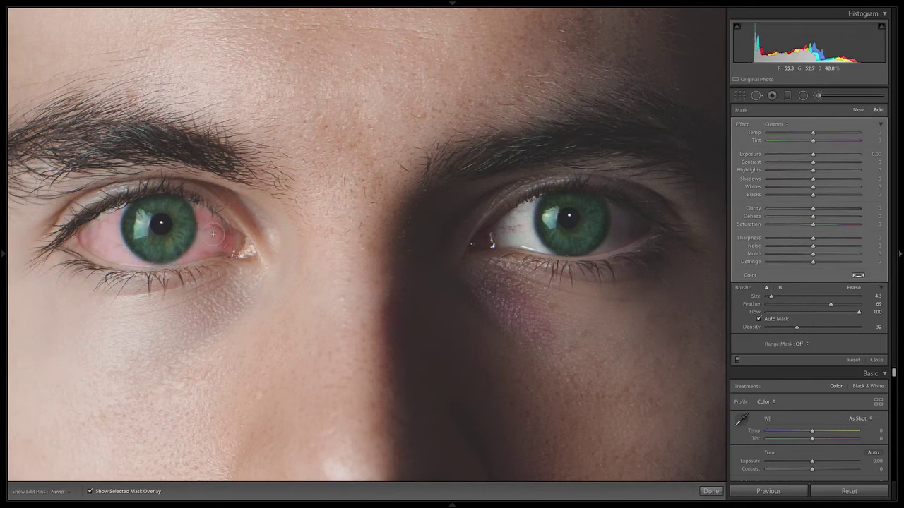
{"action": "mouse_move", "coordinate": [537, 224]}
{"action": "left_mouse_down"}
{"action": "mouse_move", "coordinate": [506, 247]}
{"action": "mouse_move", "coordinate": [545, 214]}
{"action": "mouse_move", "coordinate": [515, 233]}
{"action": "mouse_move", "coordinate": [520, 247]}
{"action": "mouse_move", "coordinate": [547, 250]}
{"action": "mouse_move", "coordinate": [540, 217]}
{"action": "left_mouse_up"}
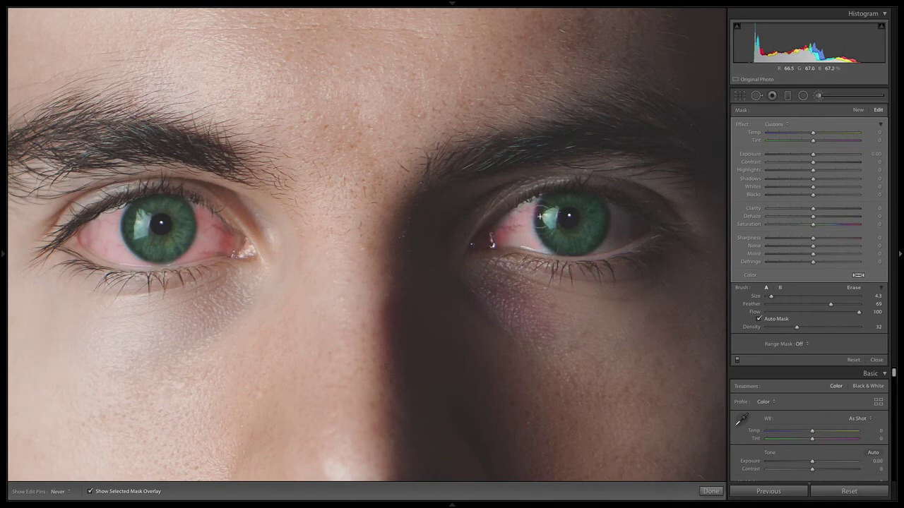
{"action": "mouse_move", "coordinate": [638, 225]}
{"action": "left_mouse_down"}
{"action": "mouse_move", "coordinate": [618, 255]}
{"action": "mouse_move", "coordinate": [645, 239]}
{"action": "mouse_move", "coordinate": [624, 221]}
{"action": "mouse_move", "coordinate": [606, 258]}
{"action": "mouse_move", "coordinate": [643, 240]}
{"action": "left_mouse_up"}
{"action": "key", "text": "h"}
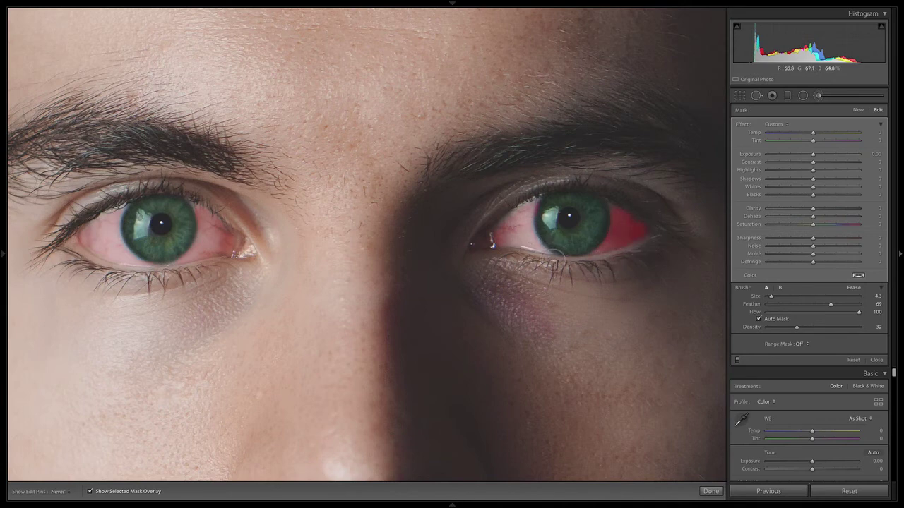
Switch the brush to Erase mode and show the edit pins again
{"action": "left_click", "coordinate": [853, 288]}
{"action": "key", "text": "h"}
{"action": "key", "text": "h"}
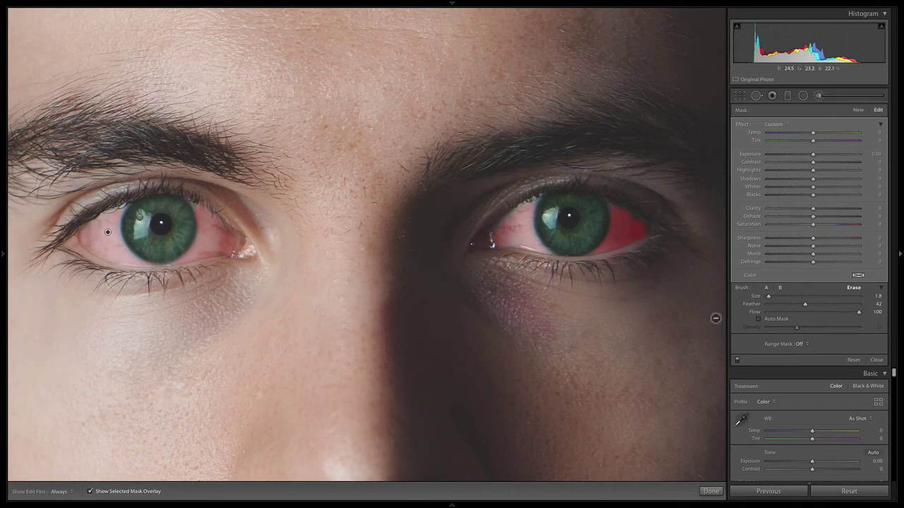
Hide the mask overlay and set the eye-white mask's Exposure to 0.74, Shadows to 31, Blacks to 37 and Saturation to -100
{"action": "key", "text": "o"}
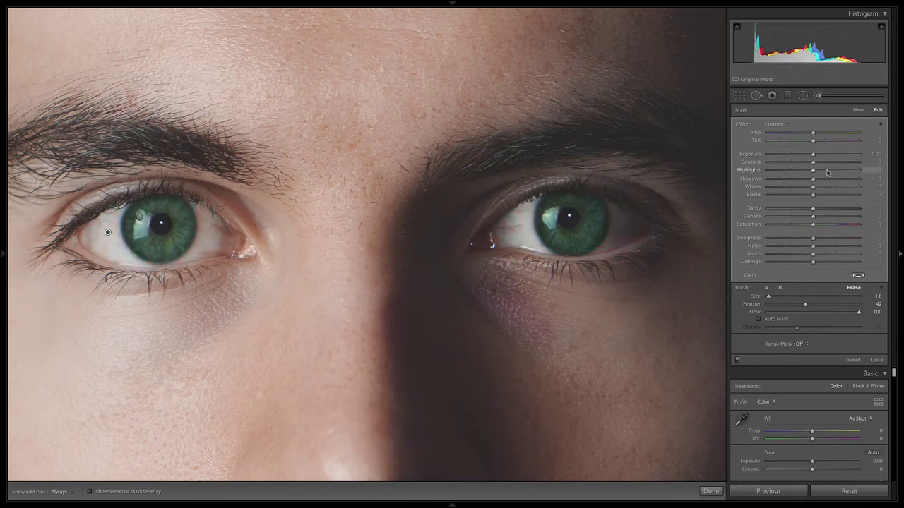
{"action": "left_click_drag", "start_coordinate": [804, 226], "coordinate": [790, 227]}
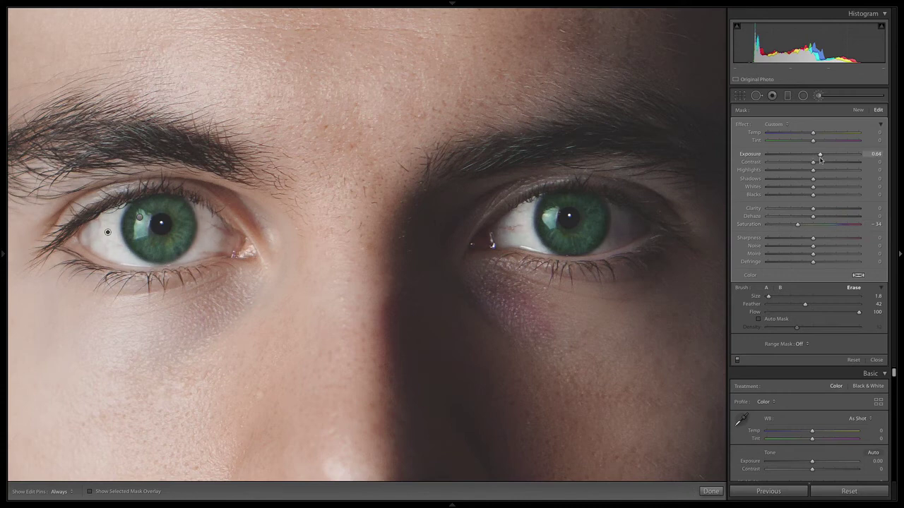
{"action": "mouse_move", "coordinate": [820, 158]}
{"action": "left_mouse_down"}
{"action": "mouse_move", "coordinate": [845, 156]}
{"action": "mouse_move", "coordinate": [821, 156]}
{"action": "left_mouse_up"}
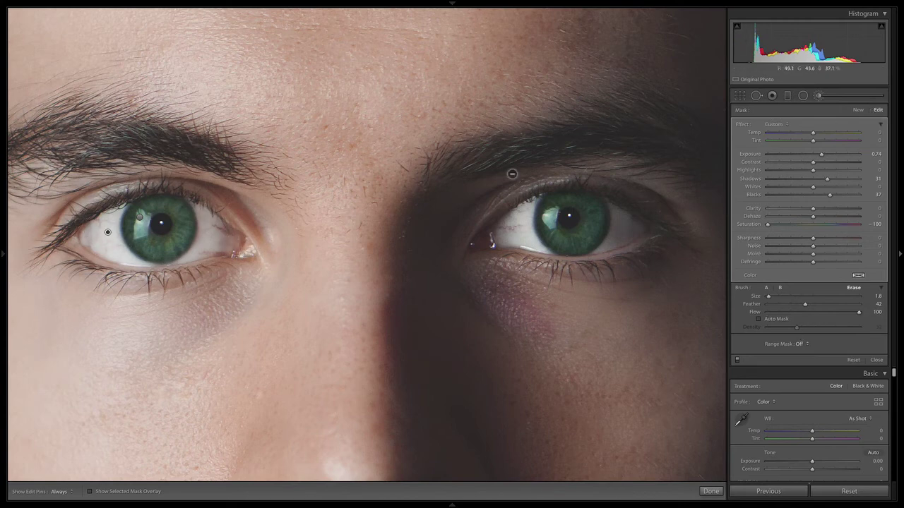
Switch from erasing to brush A and set its size to 2.1 for the eye-white mask
{"action": "left_click", "coordinate": [765, 288]}
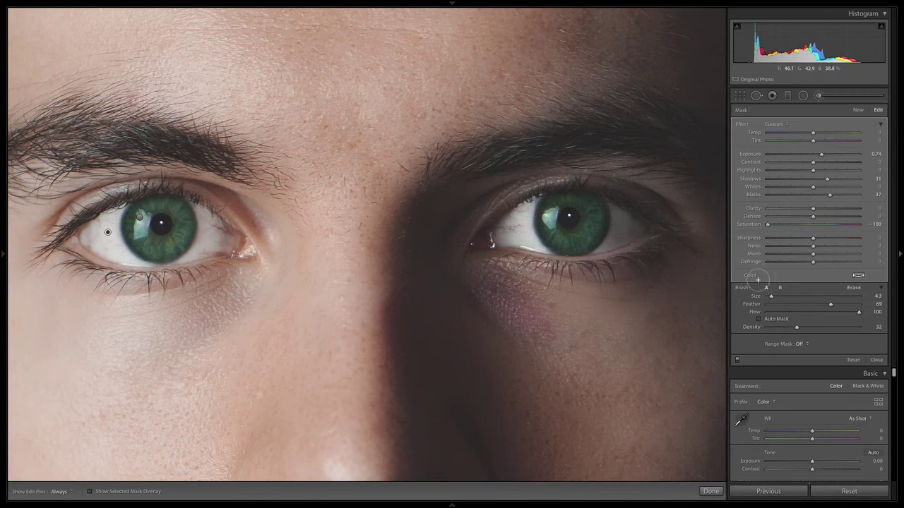
{"action": "left_click_drag", "start_coordinate": [770, 296], "coordinate": [770, 297]}
{"action": "key", "text": "h"}
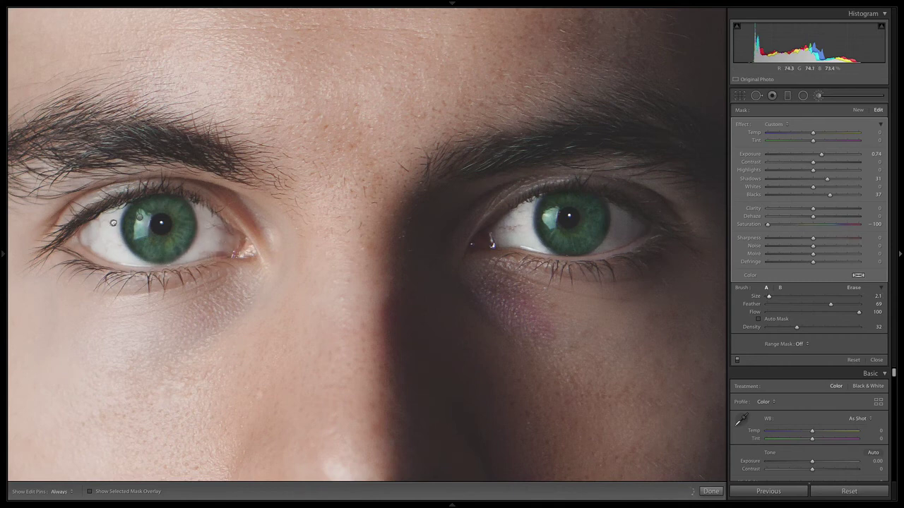
{"action": "key", "text": "super+z"}
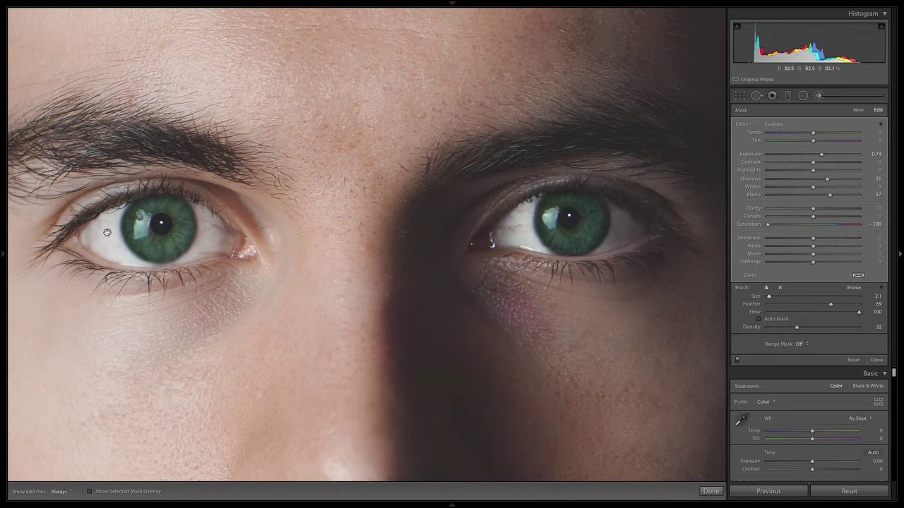
Try brushing more of the mask over the outer white of the shadowed eye and undo it
{"action": "key", "text": "h"}
{"action": "key", "text": "h"}
{"action": "mouse_move", "coordinate": [637, 230]}
{"action": "left_mouse_down"}
{"action": "mouse_move", "coordinate": [612, 248]}
{"action": "mouse_move", "coordinate": [629, 225]}
{"action": "left_mouse_up"}
{"action": "key", "text": "super+z"}
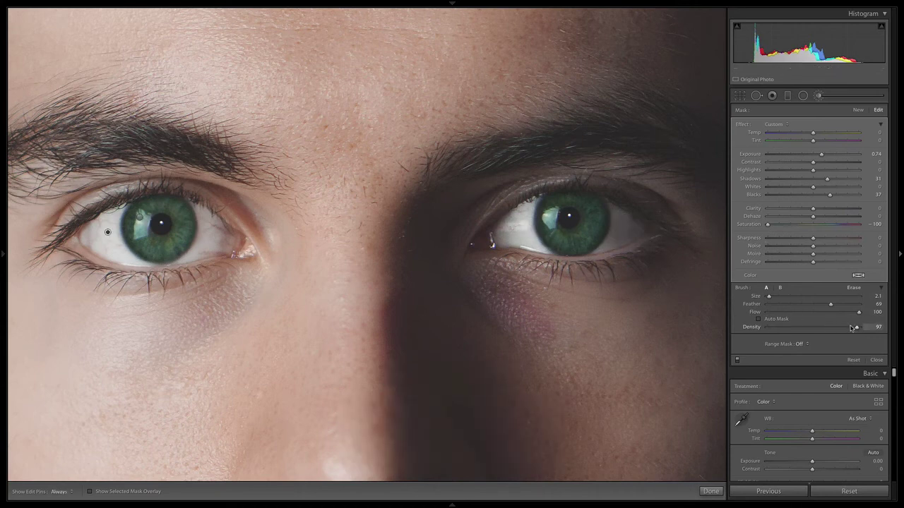
{"action": "key", "text": "super+z"}
Set the brush density to 52 and paint over the outer white of the brightly lit eye, checking it without the edit pins
{"action": "left_click_drag", "start_coordinate": [856, 328], "coordinate": [847, 328]}
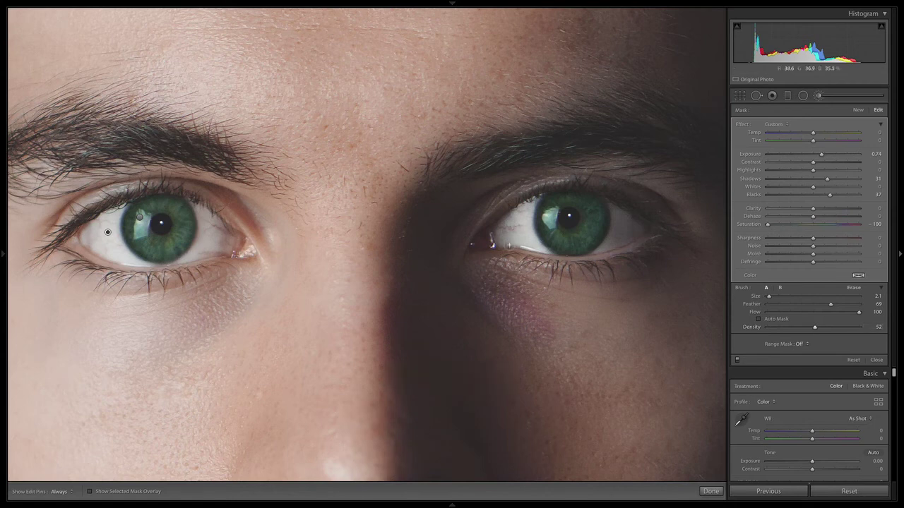
{"action": "key", "text": "h"}
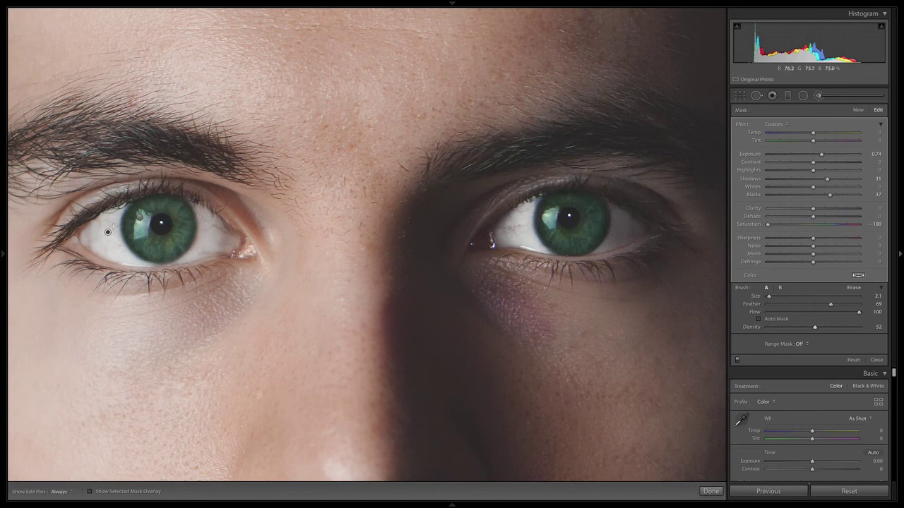
{"action": "mouse_move", "coordinate": [105, 234]}
{"action": "left_mouse_down"}
{"action": "mouse_move", "coordinate": [95, 248]}
{"action": "mouse_move", "coordinate": [120, 229]}
{"action": "mouse_move", "coordinate": [120, 244]}
{"action": "mouse_move", "coordinate": [100, 231]}
{"action": "left_mouse_up"}
{"action": "key", "text": "h"}
{"action": "key", "text": "h"}
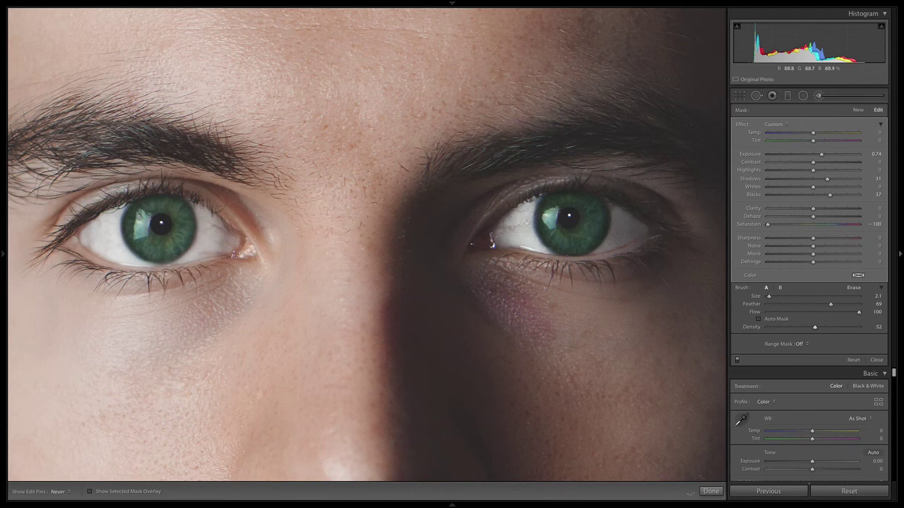
{"action": "key", "text": "h"}
Compare the whole portrait with the brush adjustments switched off and on, and finish the Adjustment Brush editing
{"action": "key", "text": "z"}
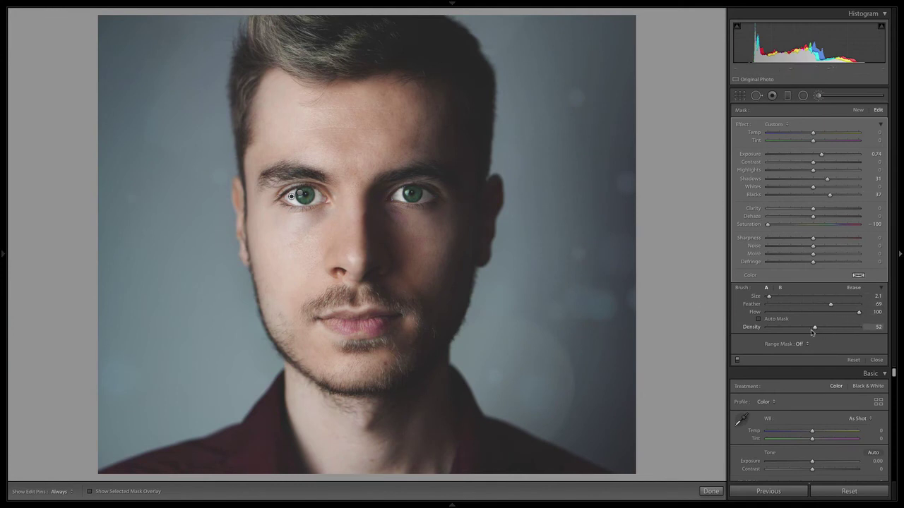
{"action": "left_click", "coordinate": [737, 360]}
{"action": "left_click", "coordinate": [737, 361]}
{"action": "left_click", "coordinate": [737, 361]}
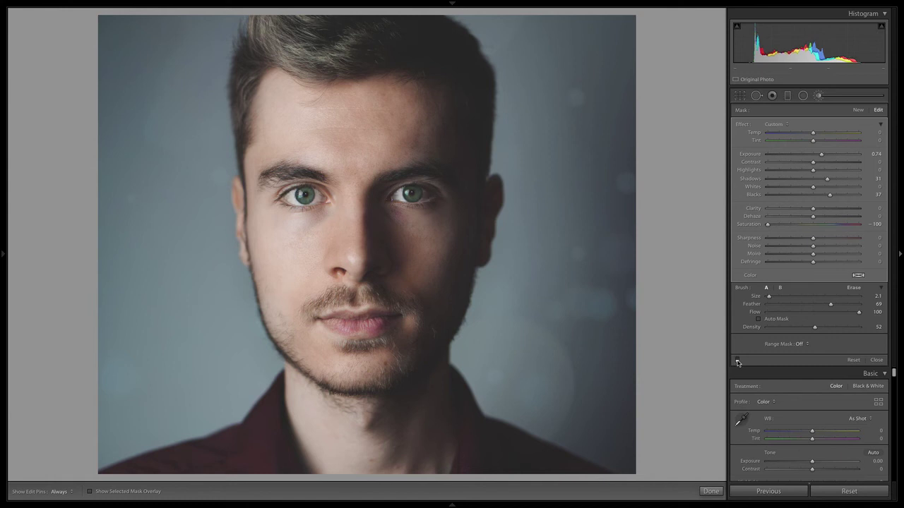
{"action": "left_click", "coordinate": [737, 361]}
{"action": "left_click", "coordinate": [737, 361]}
{"action": "left_click", "coordinate": [737, 361]}
{"action": "left_click", "coordinate": [738, 361]}
{"action": "left_click", "coordinate": [738, 361]}
{"action": "left_click", "coordinate": [738, 361]}
{"action": "left_click", "coordinate": [738, 361]}
{"action": "left_click", "coordinate": [737, 361]}
{"action": "left_click", "coordinate": [711, 491]}
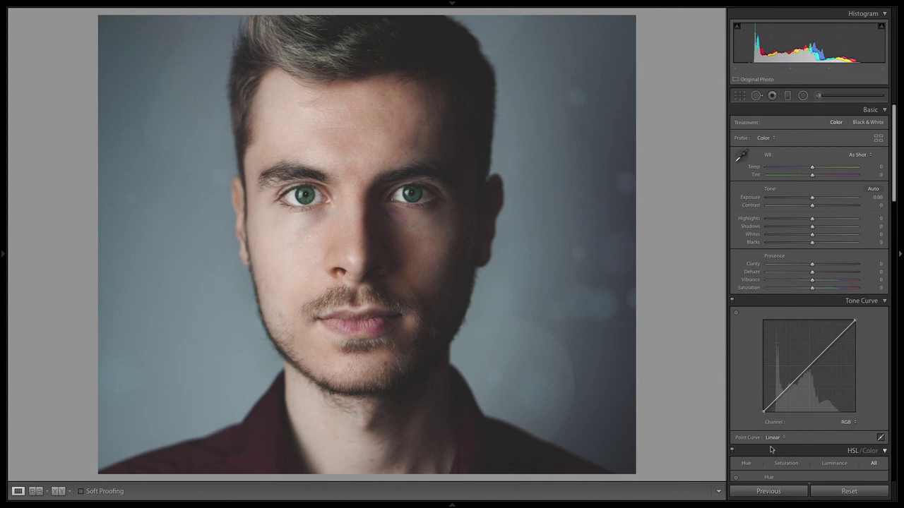
Compare the original and edited portrait in the single-image view and in the side-by-side Before & After view
{"action": "key", "text": "backslash"}
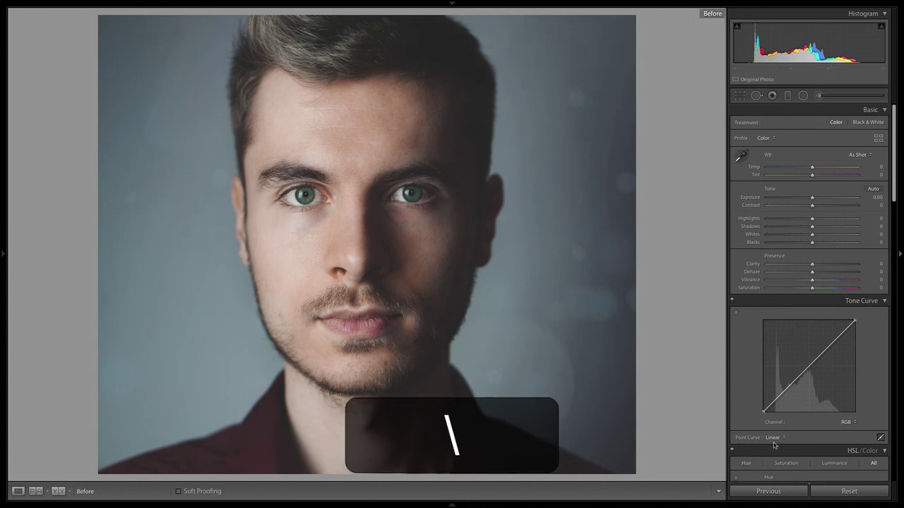
{"action": "key", "text": "backslash"}
{"action": "key", "text": "backslash"}
{"action": "key", "text": "backslash"}
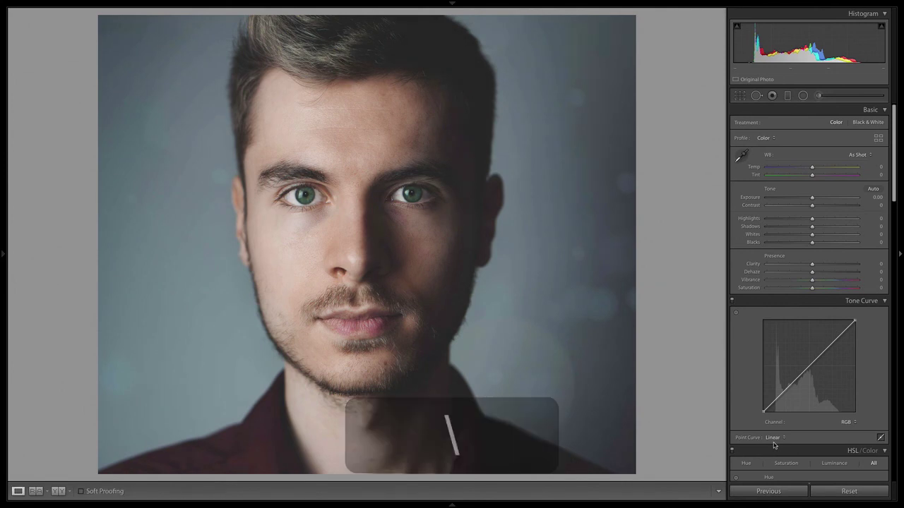
{"action": "key", "text": "backslash"}
{"action": "key", "text": "backslash"}
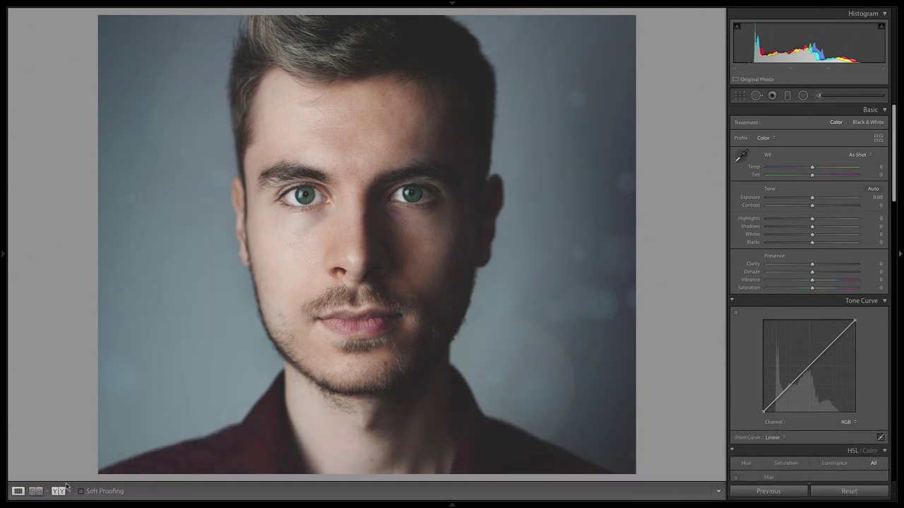
{"action": "left_click", "coordinate": [58, 492]}
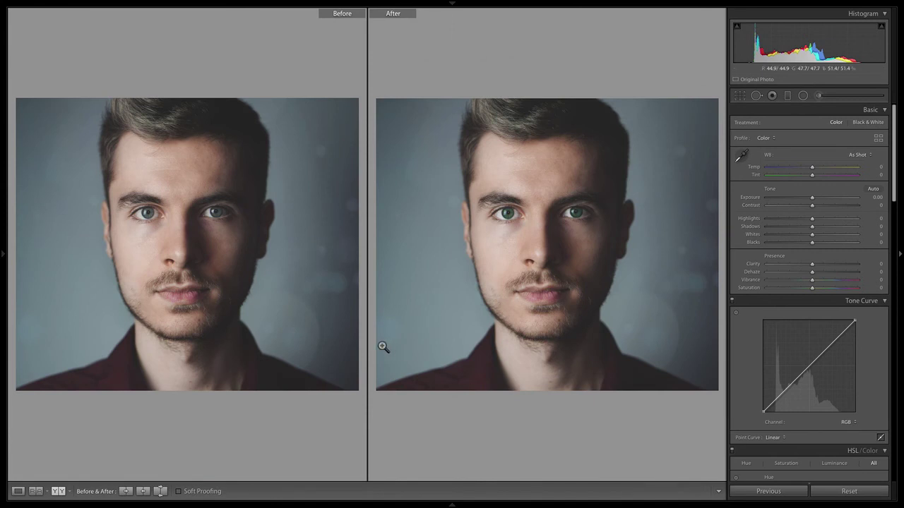